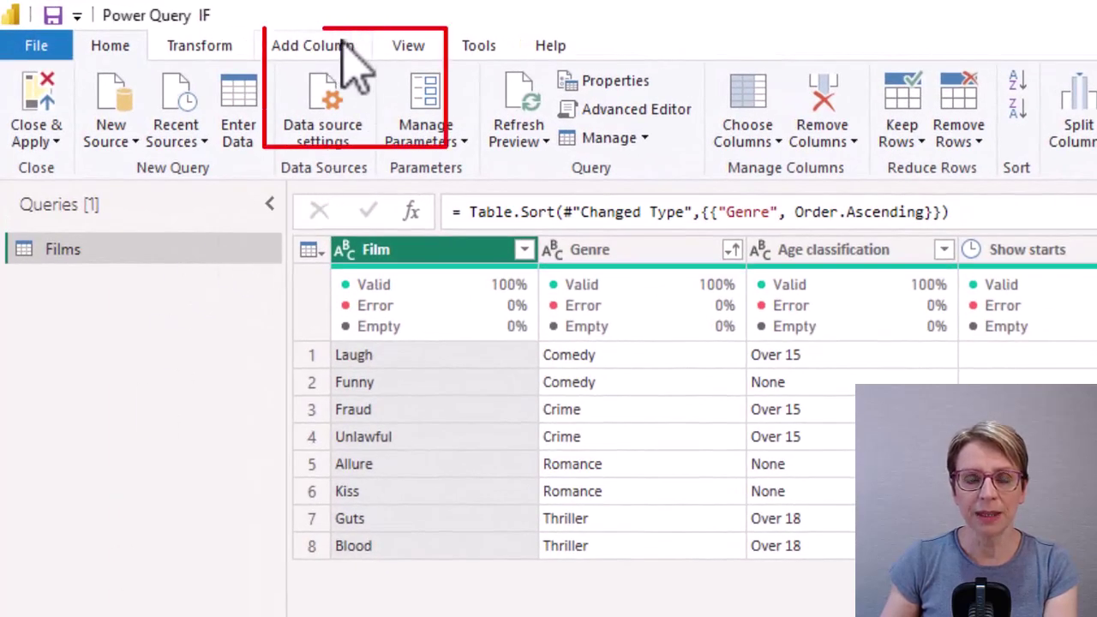
# - Open the Conditional Column dialog from Add Column and dismiss it without adding a column
pyautogui.click(345, 46)
pyautogui.click(354, 82)
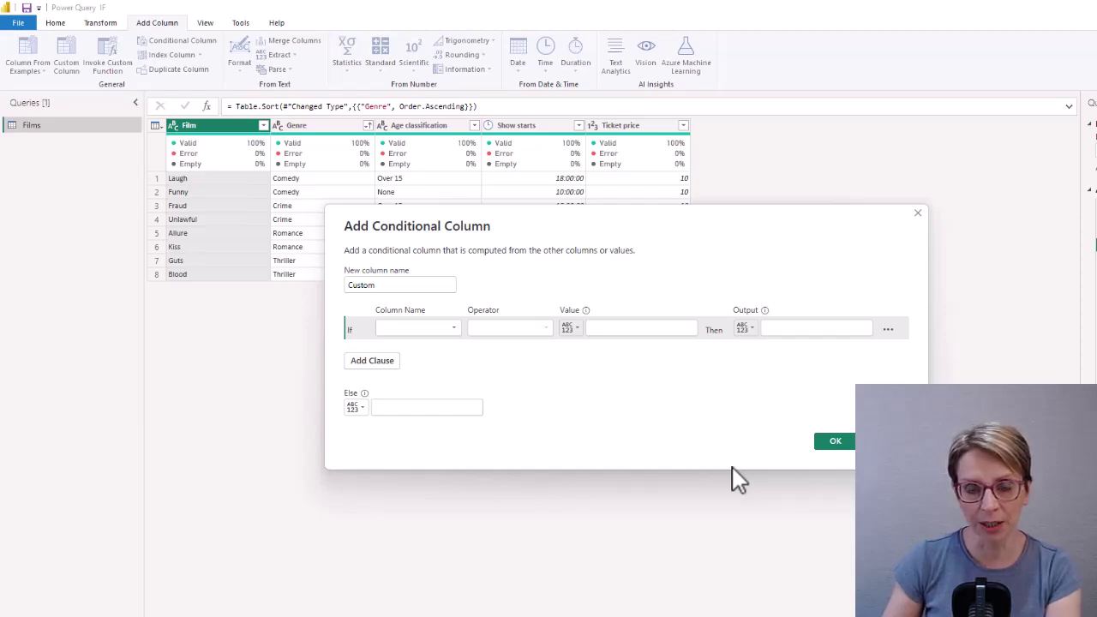
pyautogui.press('Escape')
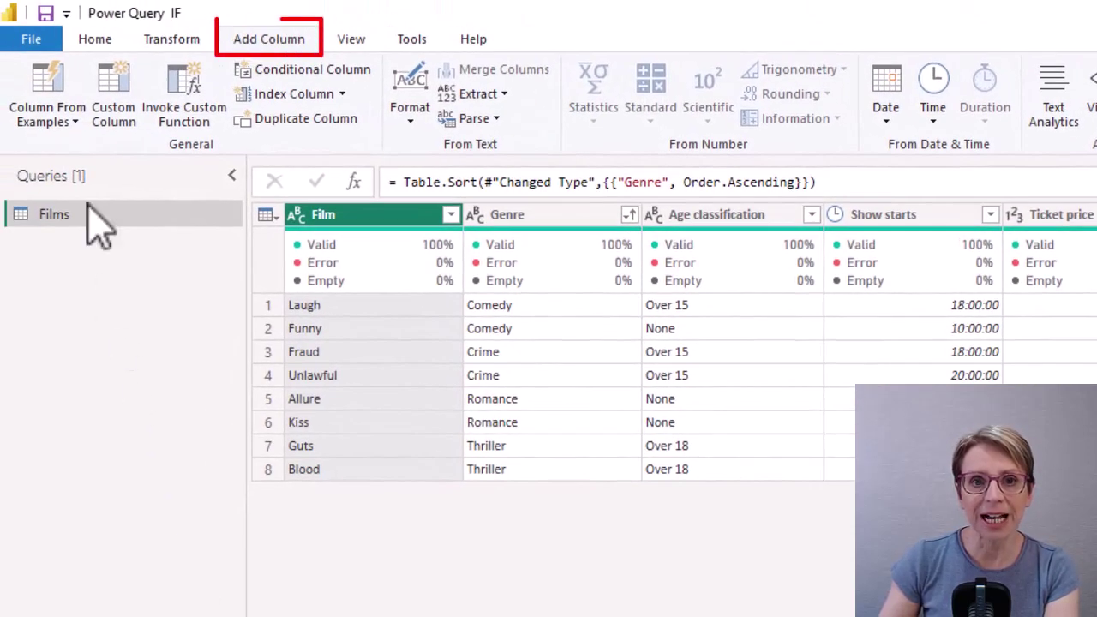
# - Start a Custom Column and rename it from Custom to 'New price'
pyautogui.click(123, 95)
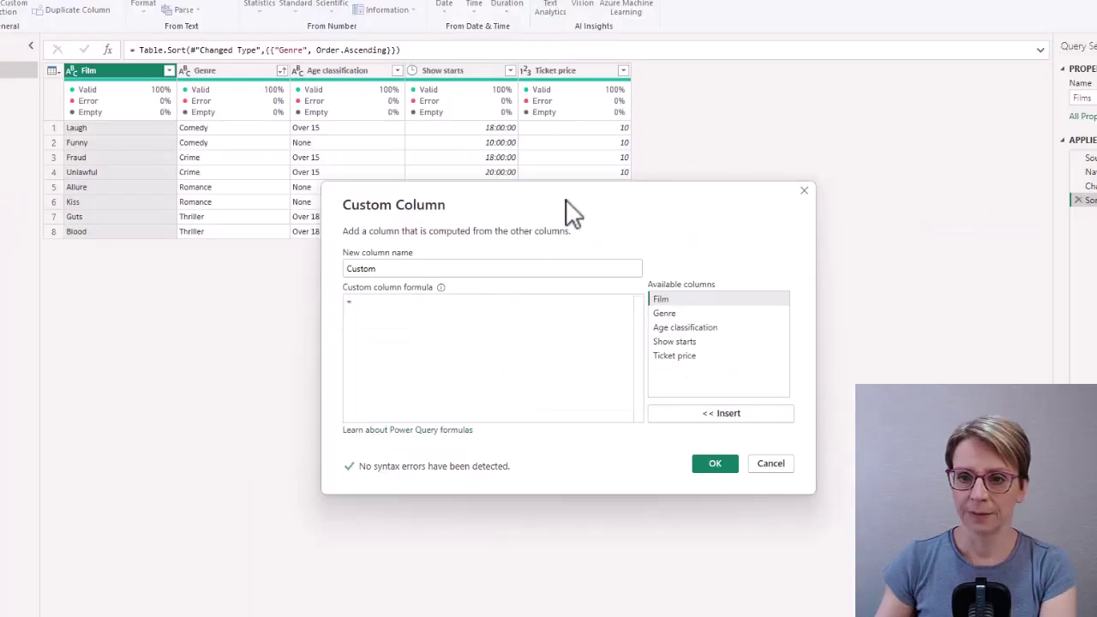
pyautogui.moveTo(569, 215); pyautogui.dragTo(340, 200)
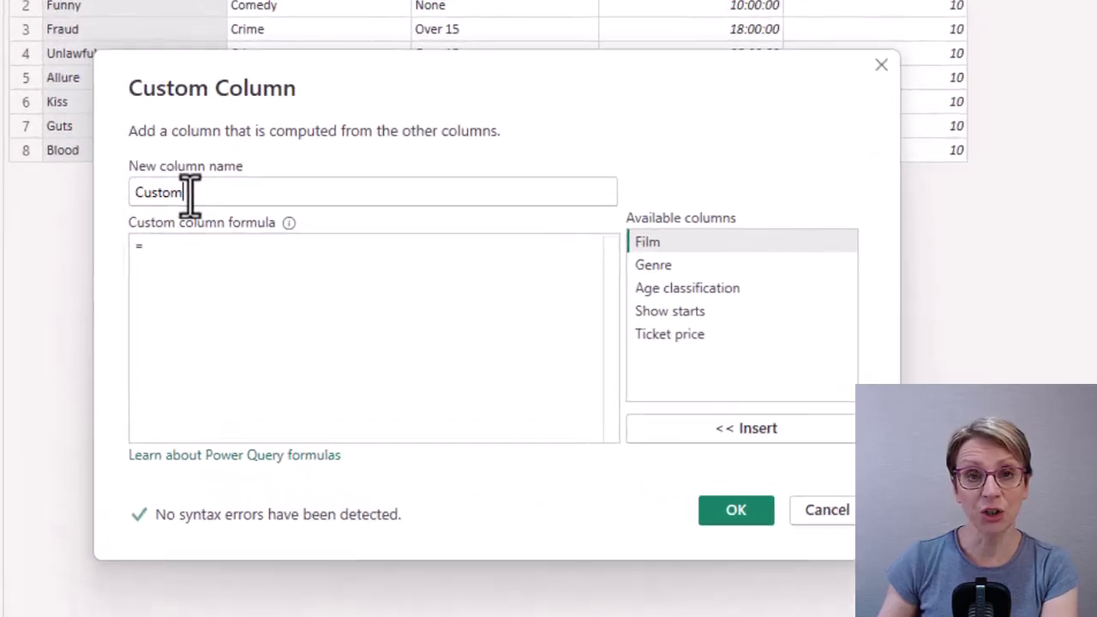
pyautogui.moveTo(151, 258); pyautogui.dragTo(105, 257)
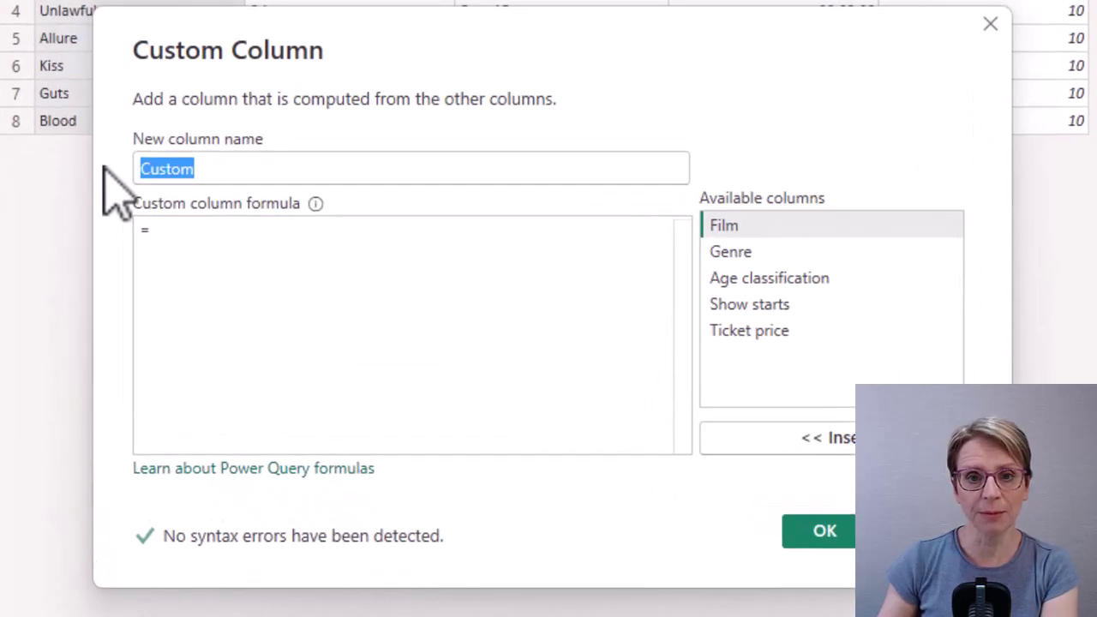
pyautogui.write('N')
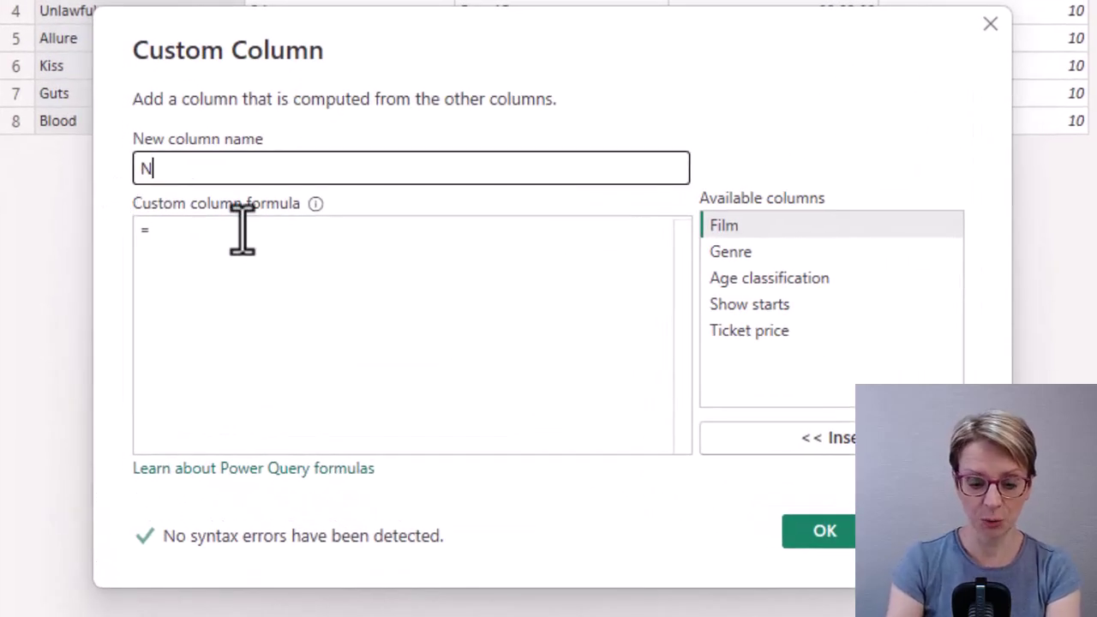
pyautogui.write('ew price')
# - Write an empty formula outline with if, then and else on separate lines
pyautogui.click(245, 233)
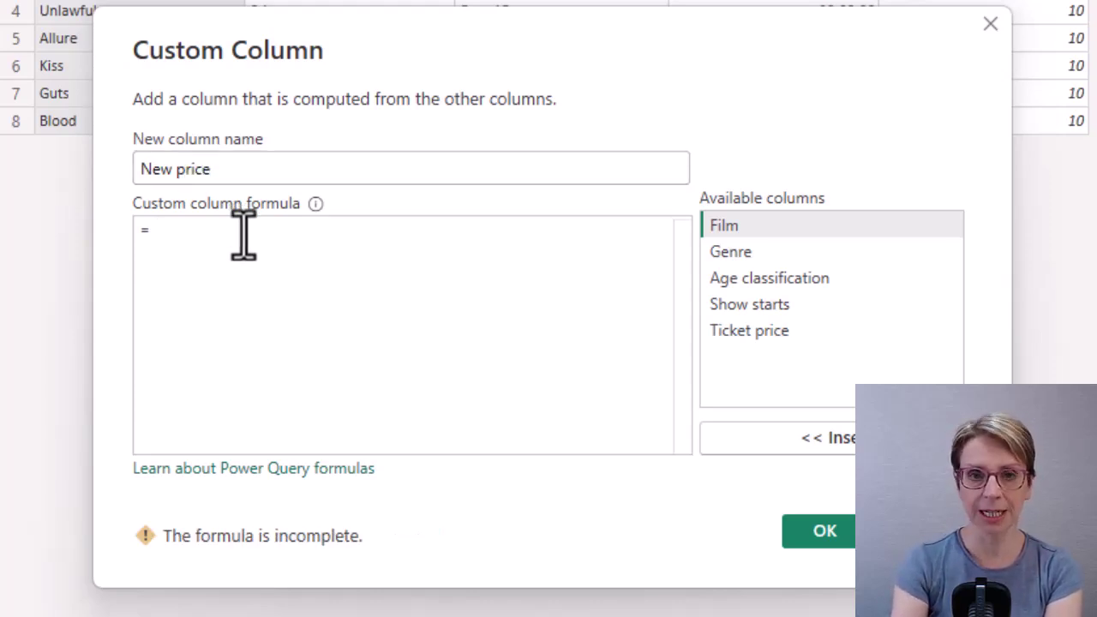
pyautogui.write('if')
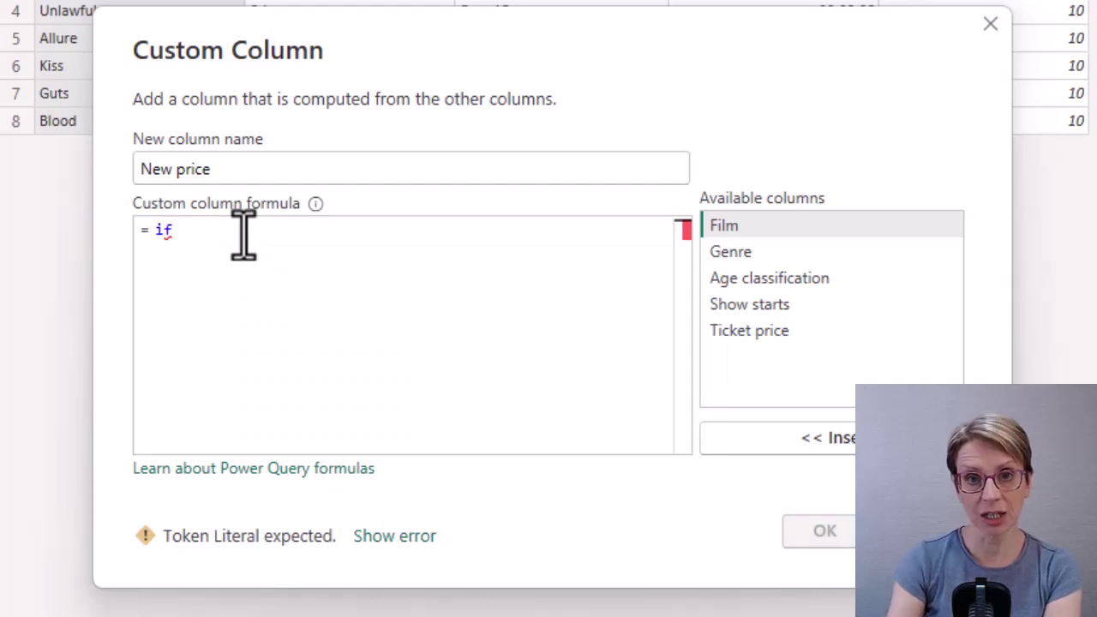
pyautogui.press('Return')
pyautogui.write('then')
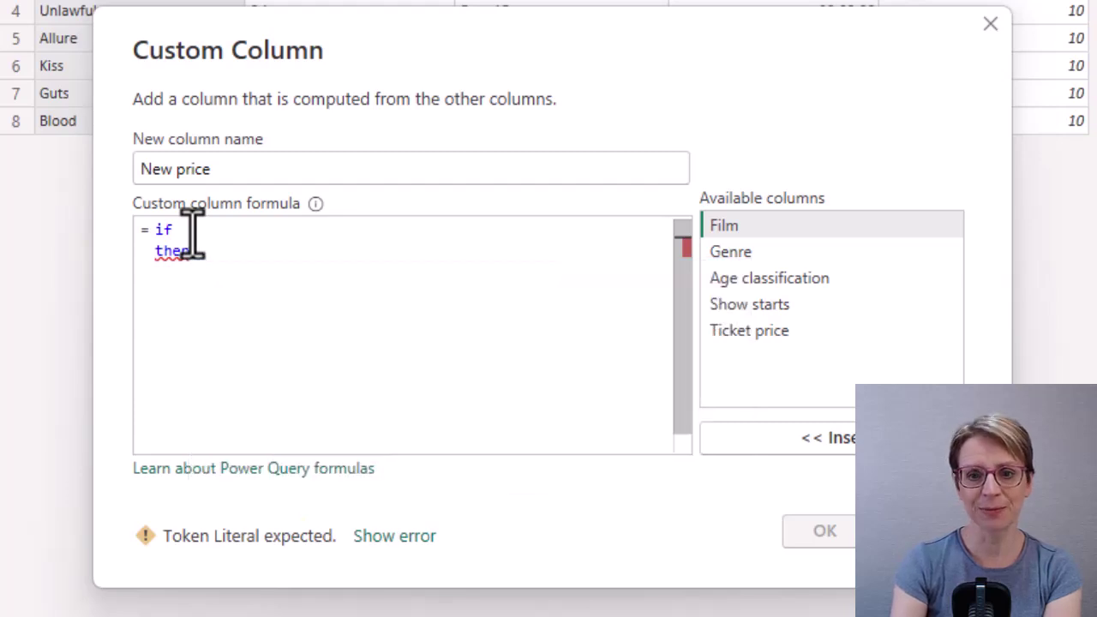
pyautogui.press('Return')
pyautogui.write('else')
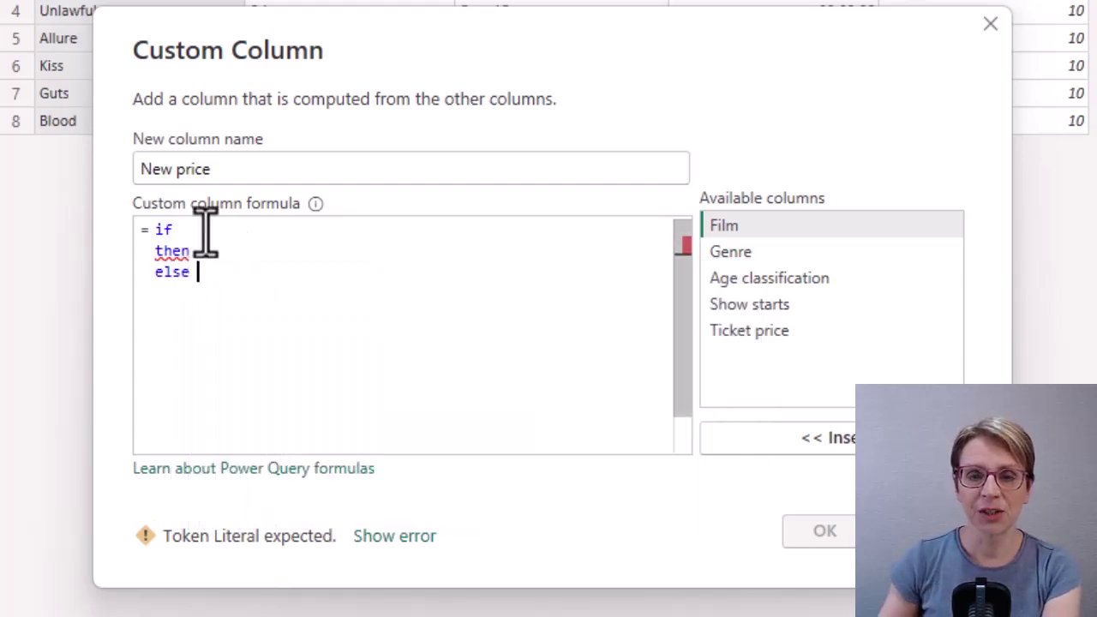
# - Fill in the if condition as [Genre]="Comedy"
pyautogui.click(219, 232)
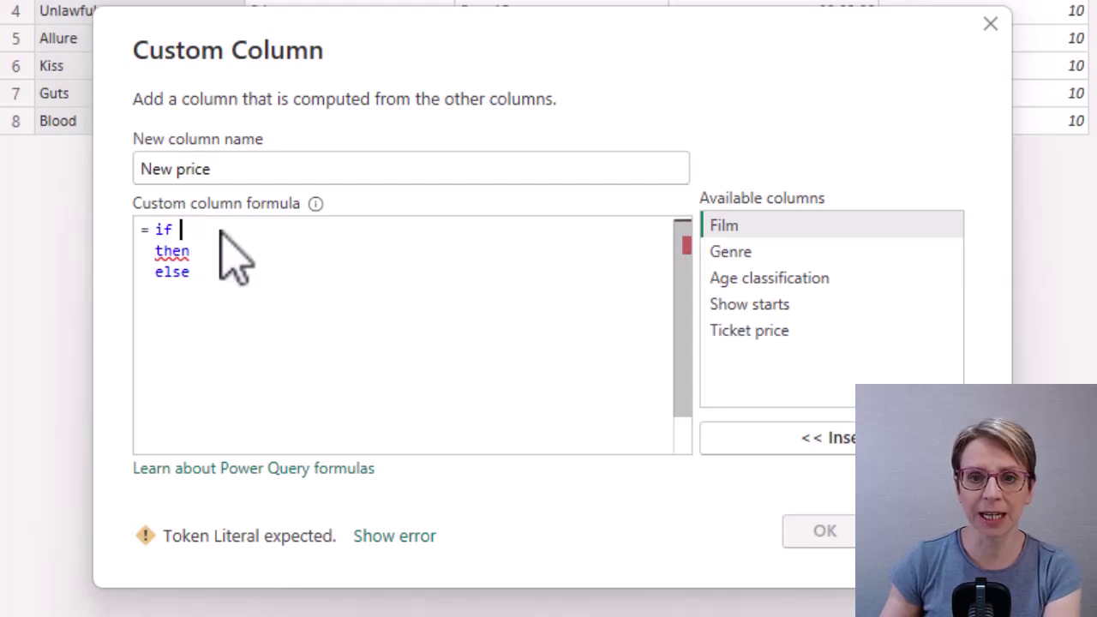
pyautogui.click(819, 254)
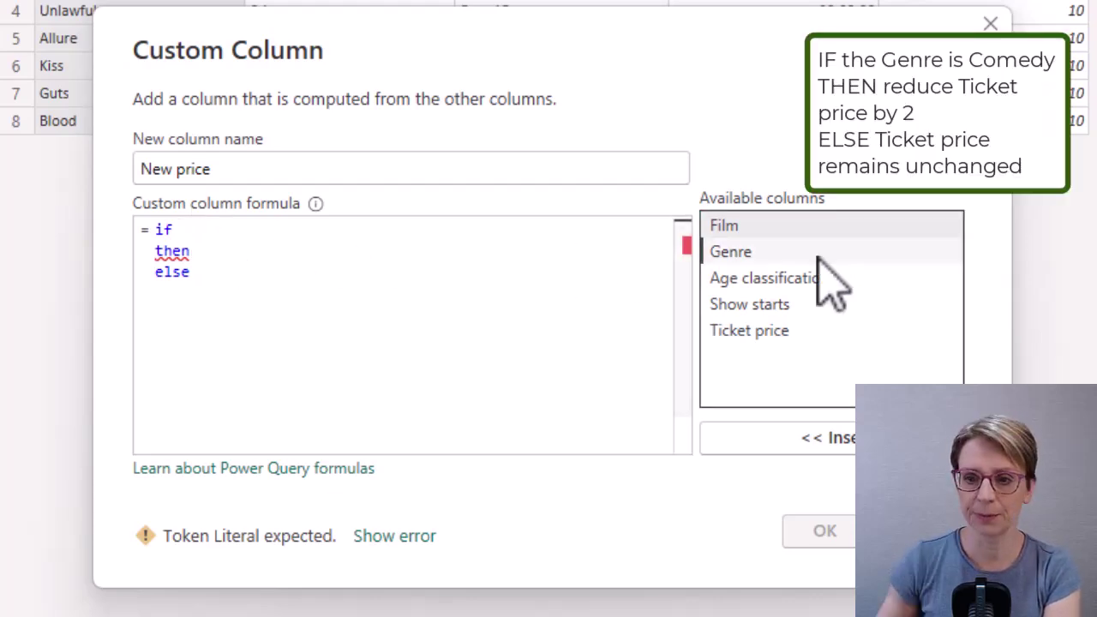
pyautogui.click(845, 438)
pyautogui.write('=""')
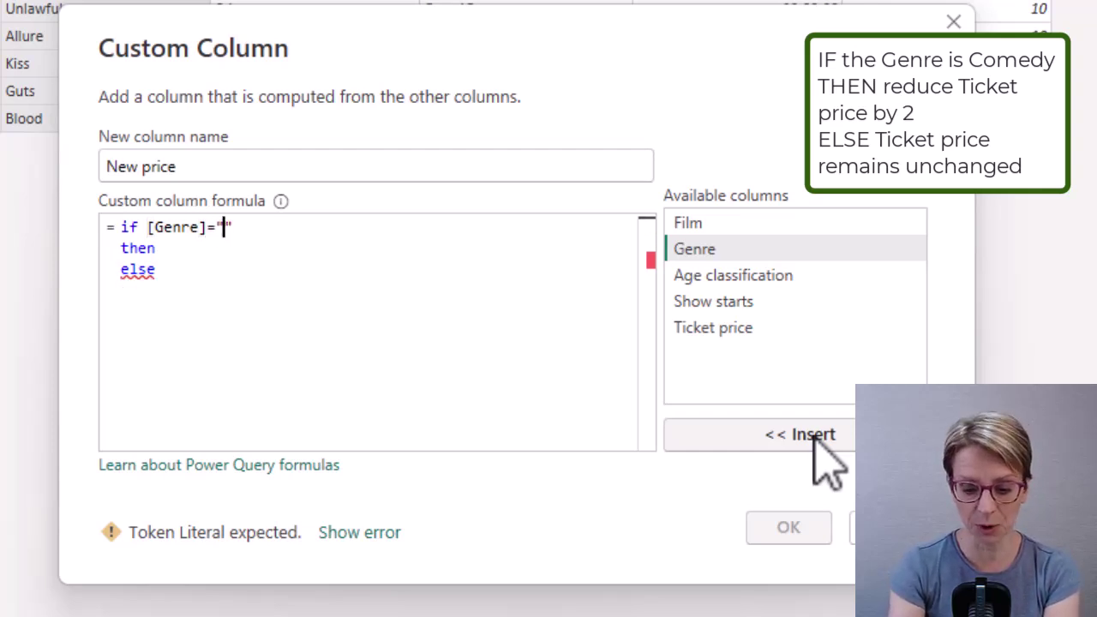
pyautogui.write('Com')
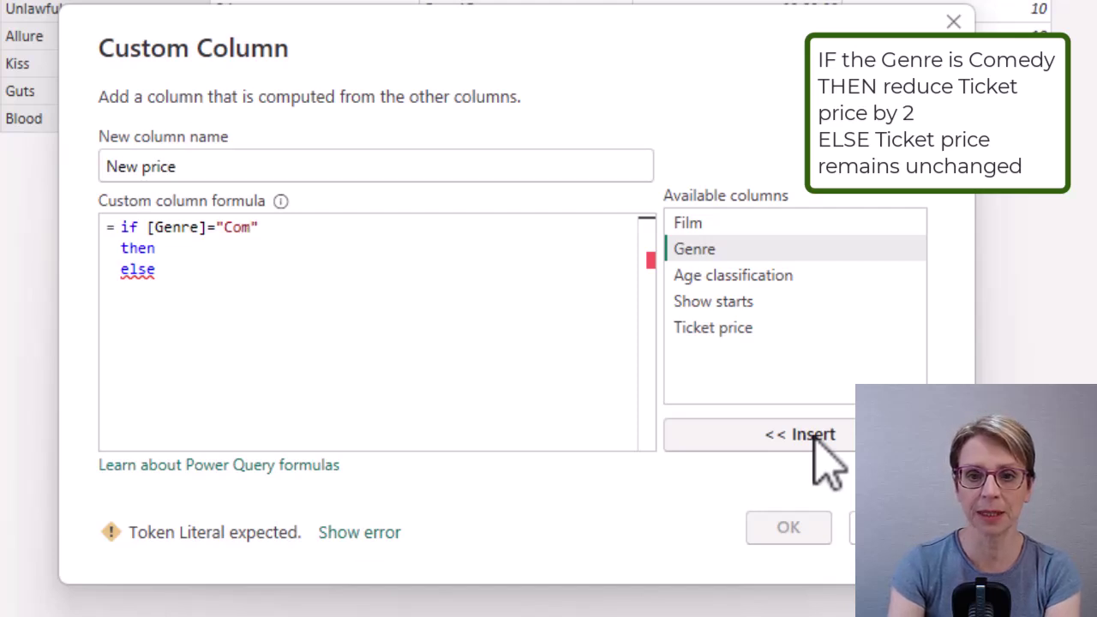
pyautogui.write('edy')
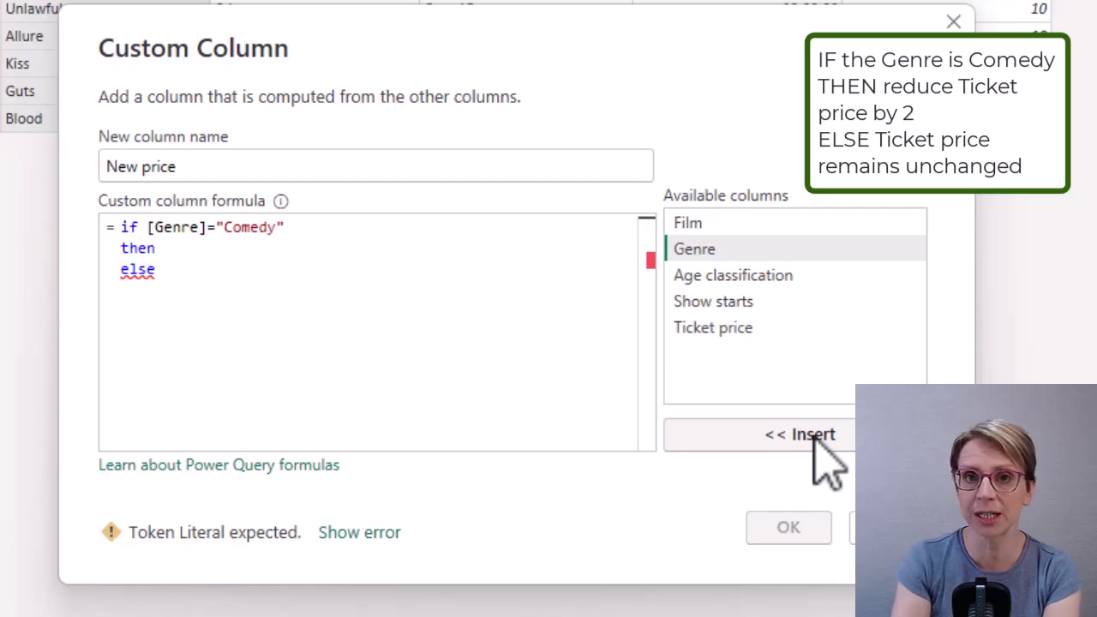
# - Make the then result [Ticket price]-2 and the else result [Ticket price]
pyautogui.click(235, 251)
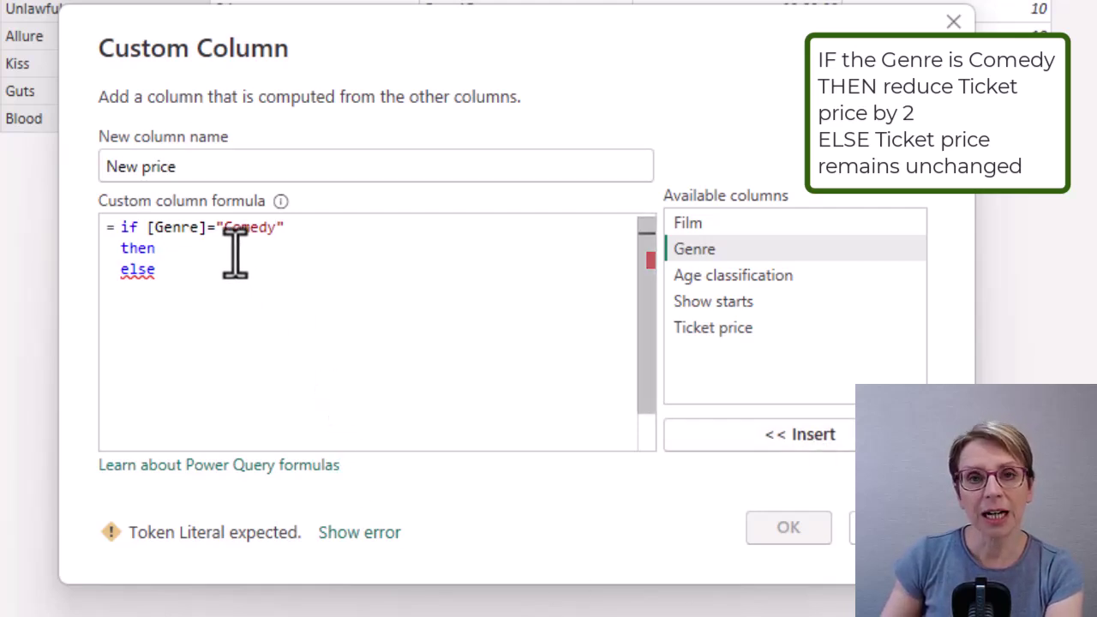
pyautogui.click(703, 333)
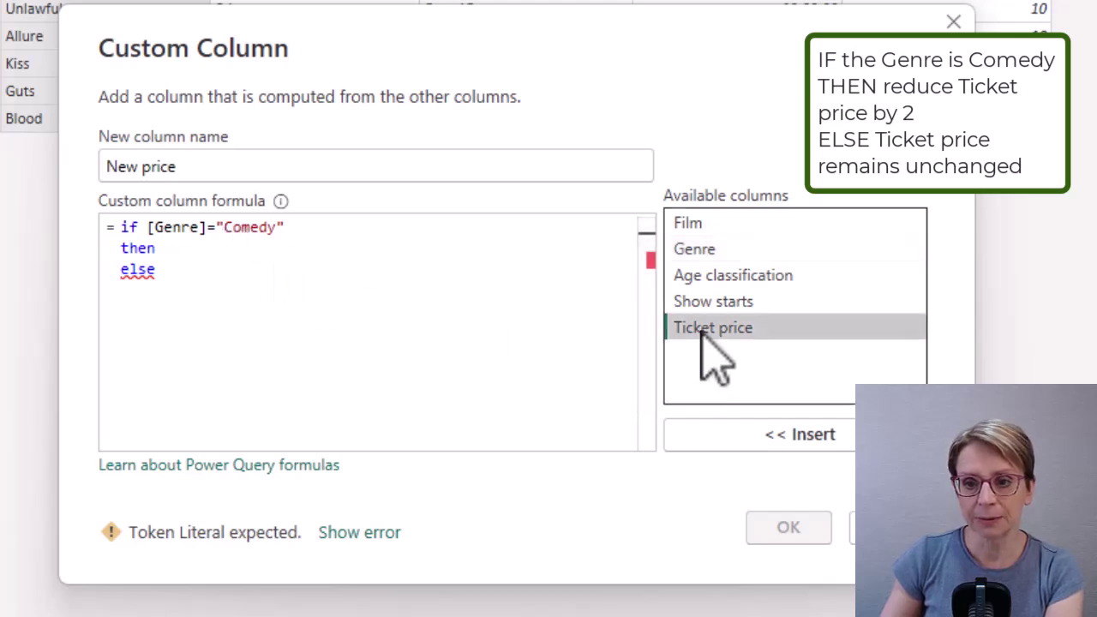
pyautogui.click(780, 437)
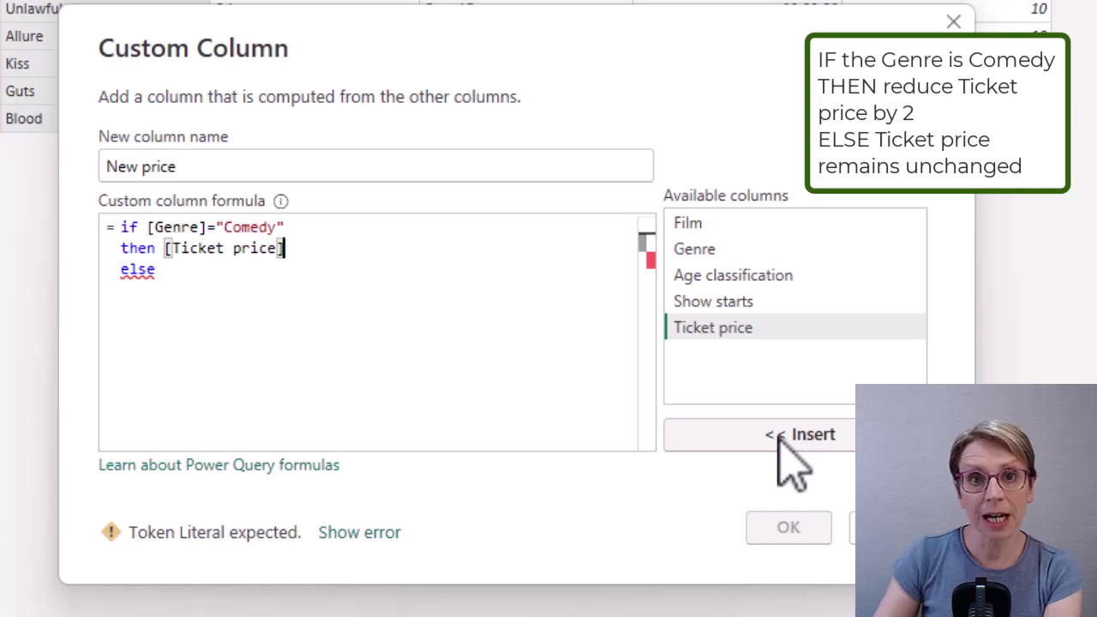
pyautogui.write('-2')
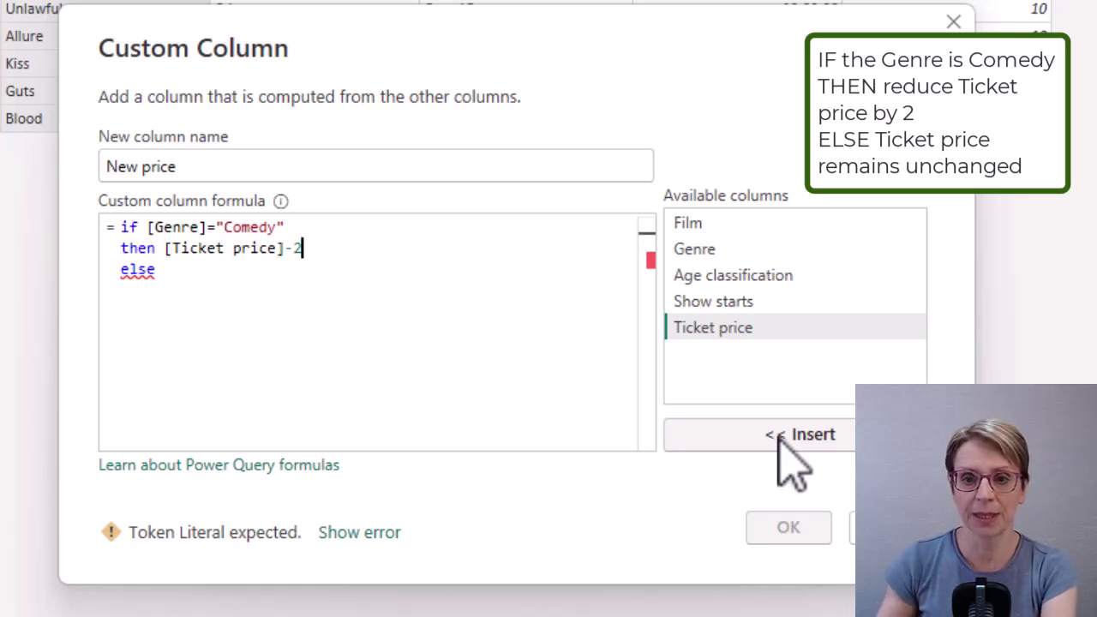
pyautogui.click(197, 275)
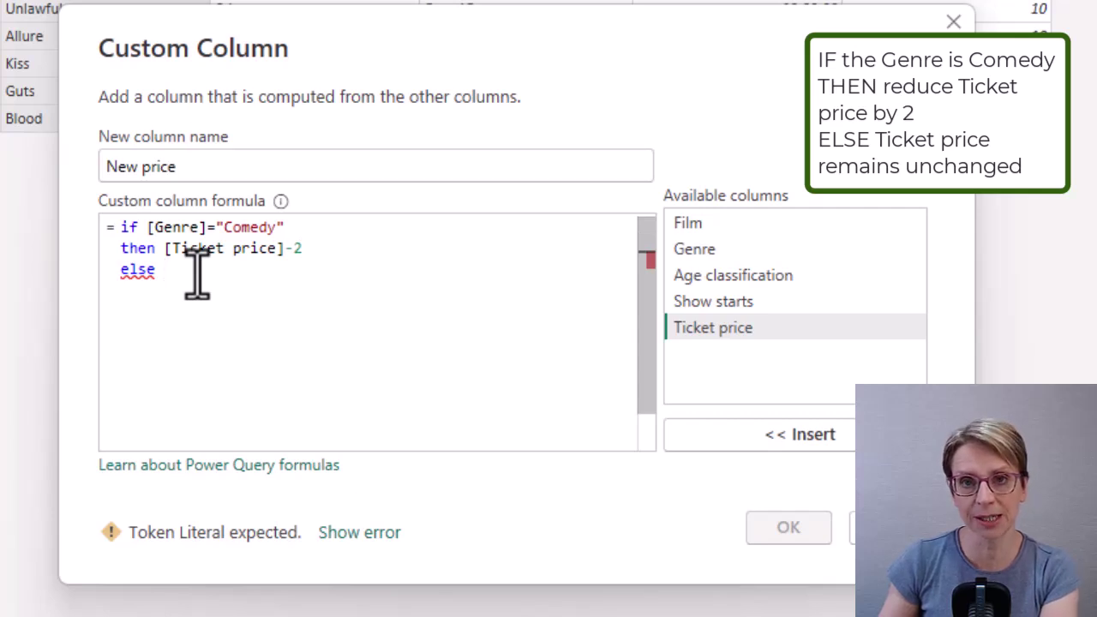
pyautogui.click(800, 433)
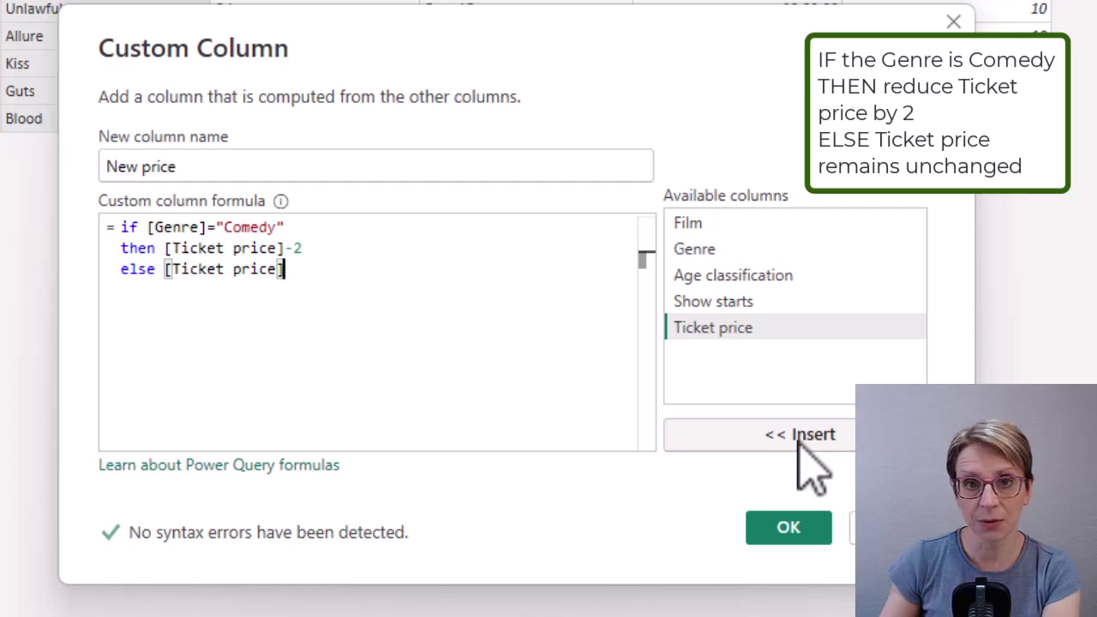
pyautogui.click(790, 526)
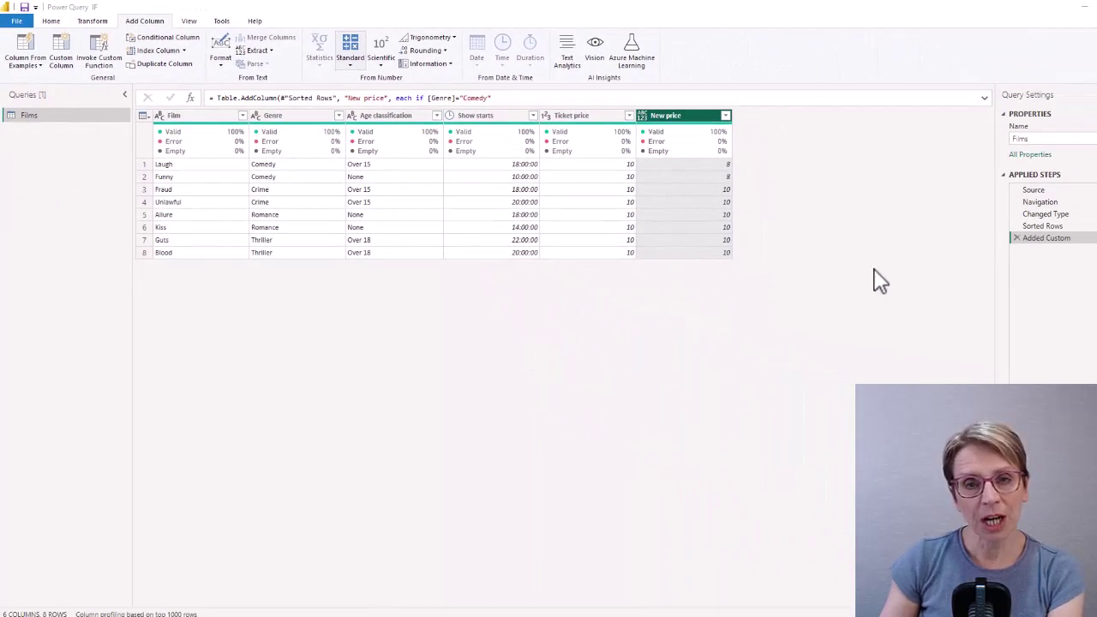
# - In the Added Custom step, extend the condition with and [Age classification]="None"
pyautogui.doubleClick(1066, 247)
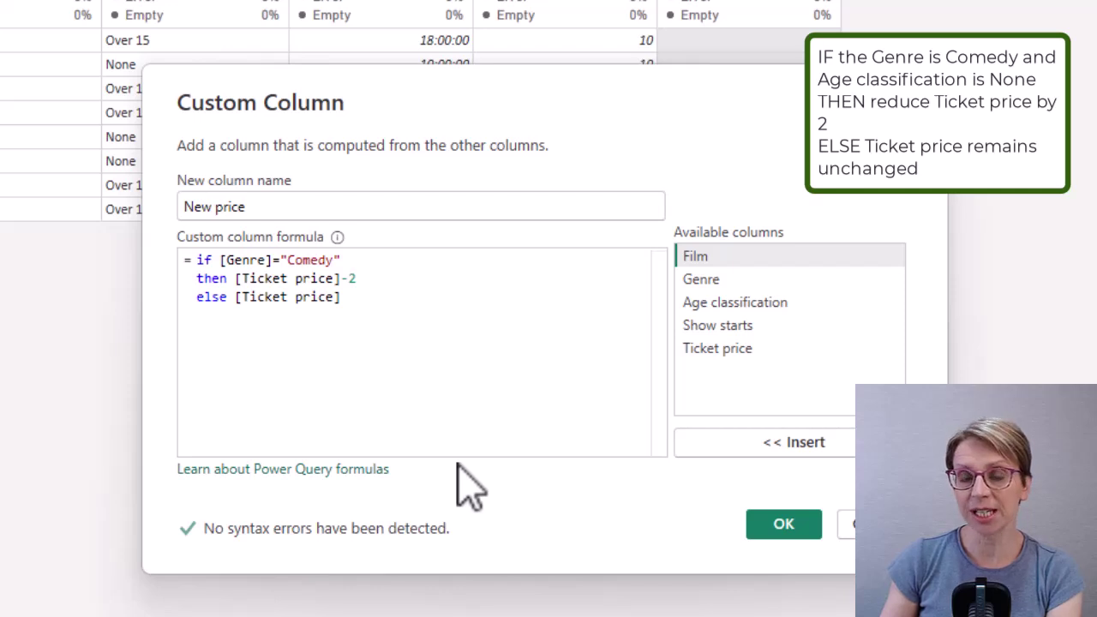
pyautogui.click(389, 257)
pyautogui.write('and')
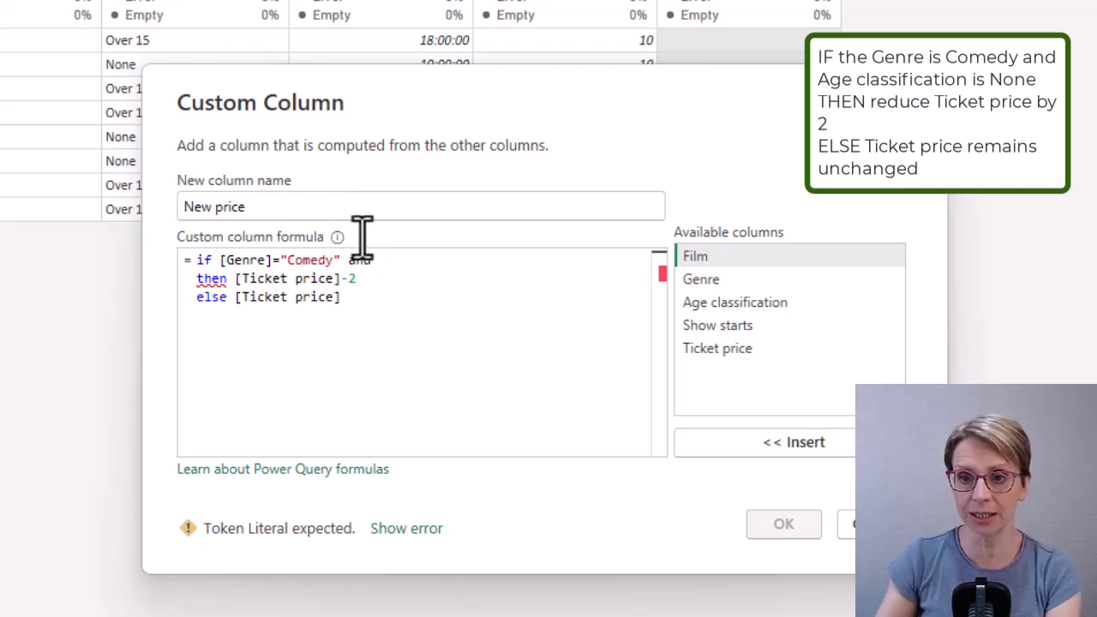
pyautogui.doubleClick(772, 305)
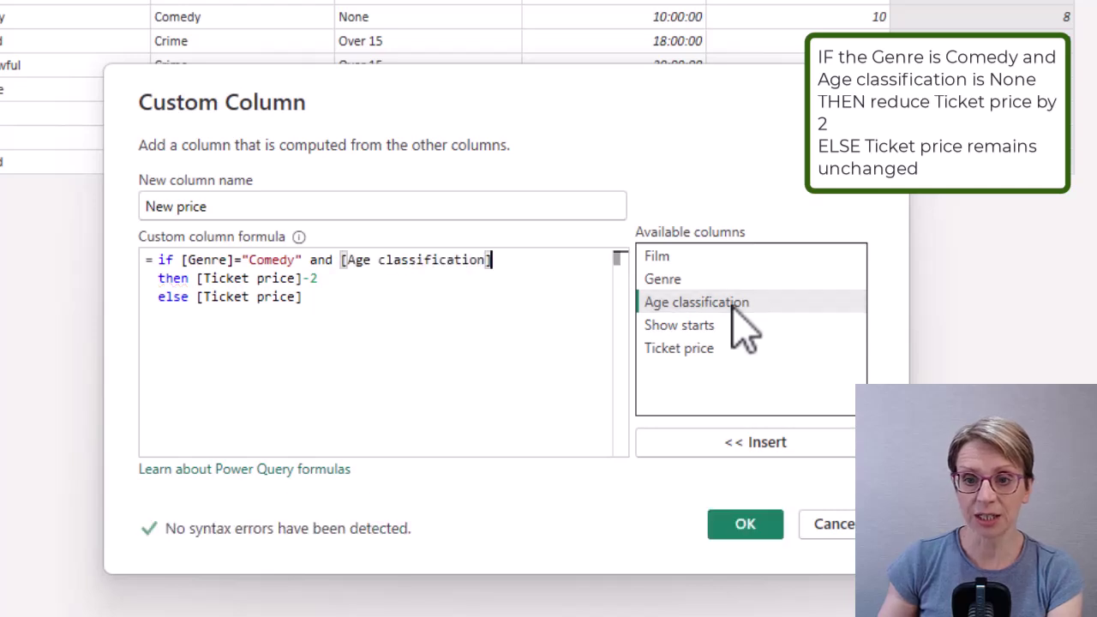
pyautogui.write('=""')
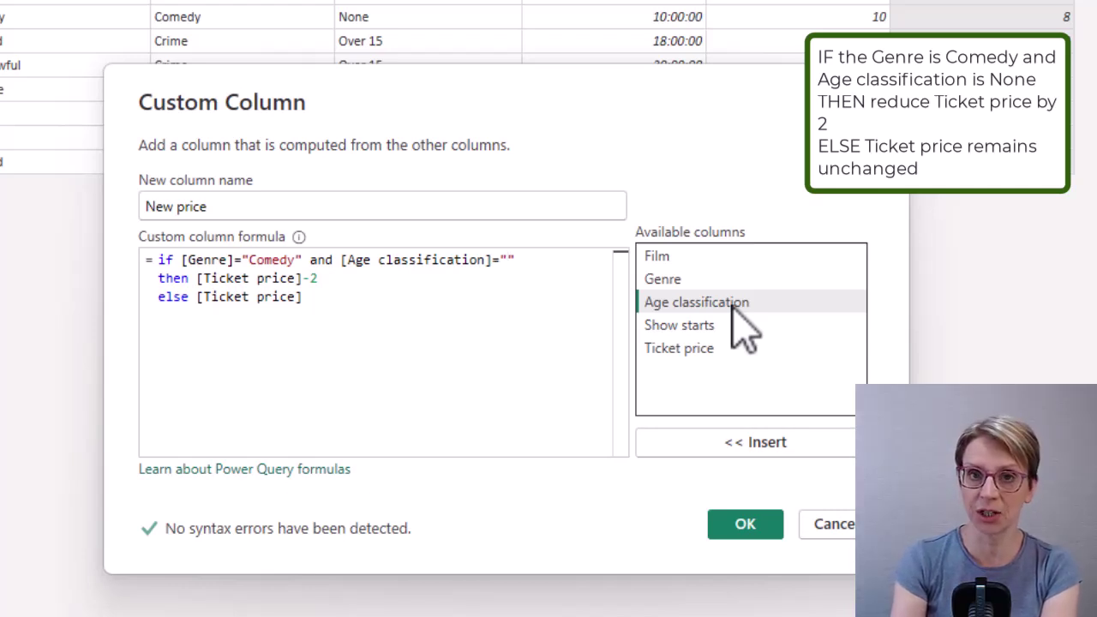
pyautogui.write('None')
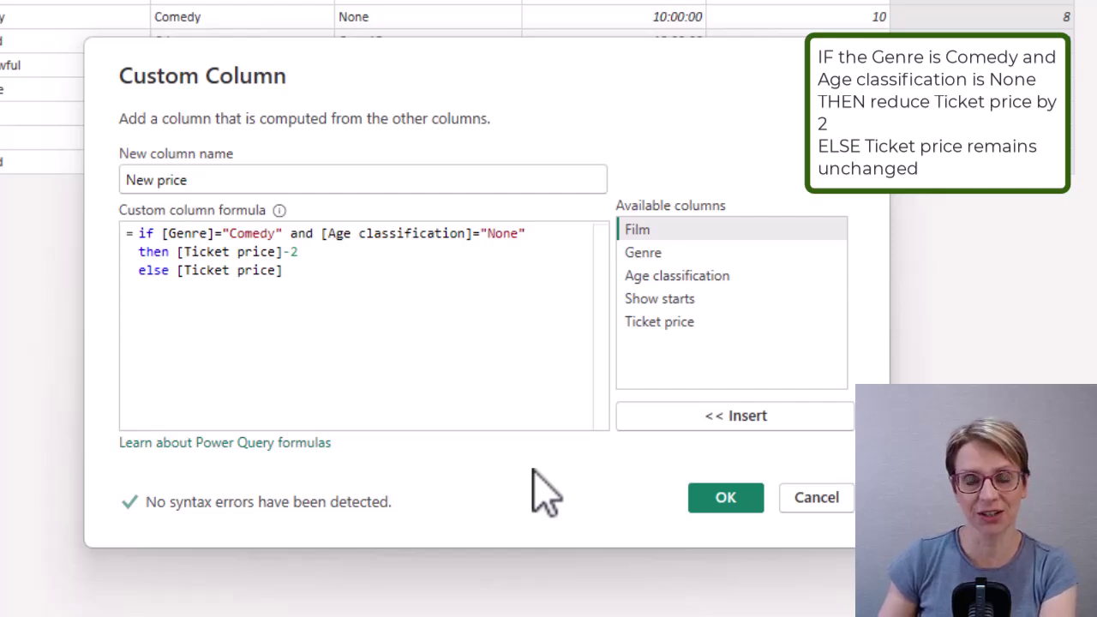
# - Apply the edited New price formula with the Comedy and None condition
pyautogui.click(726, 500)
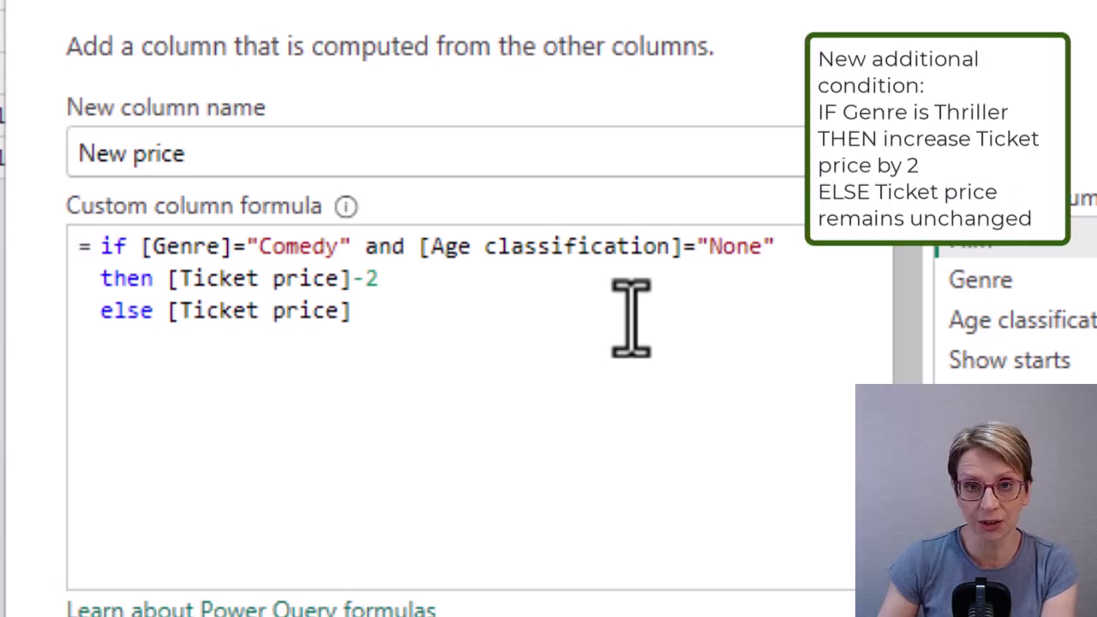
# - After the first then line, insert else if [Genre]="Thriller" then [Ticket price]+2
pyautogui.click(551, 290)
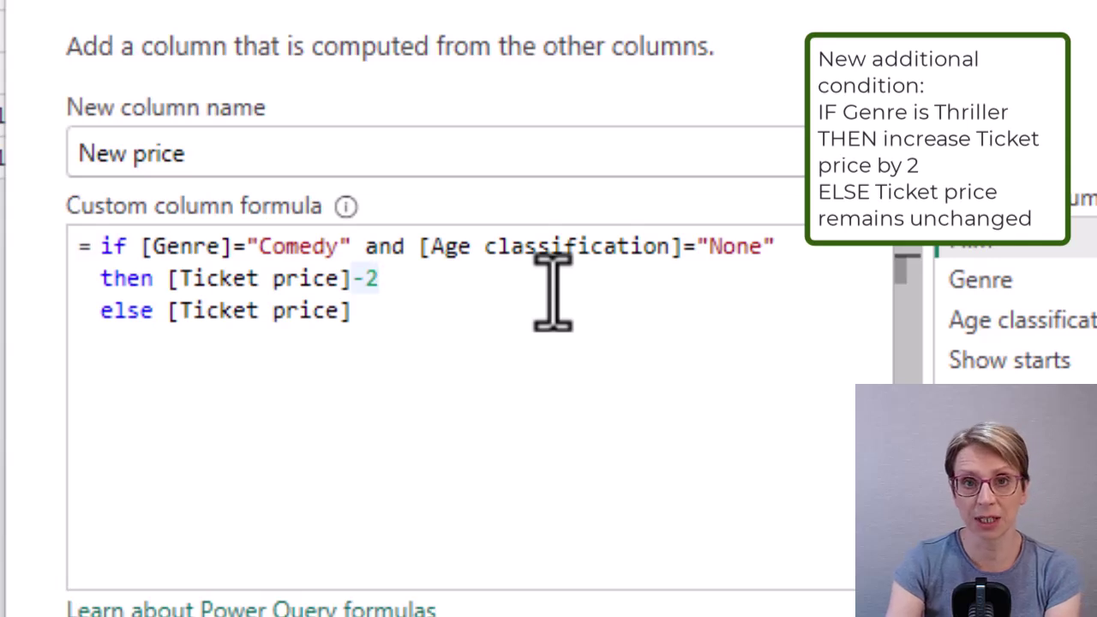
pyautogui.press('Return')
pyautogui.press('Return')
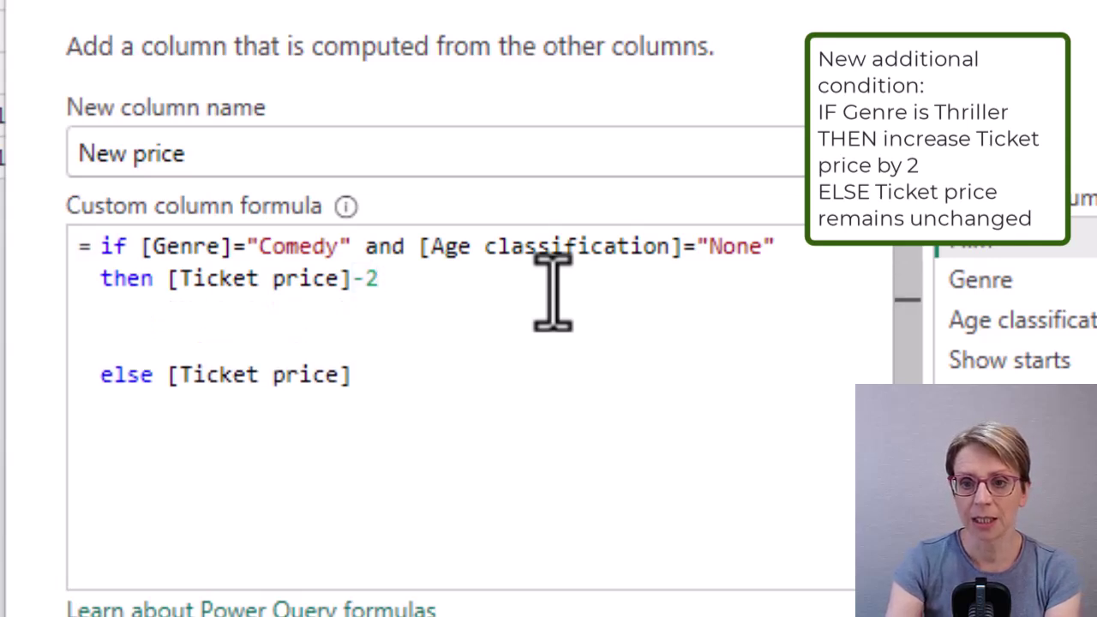
pyautogui.write('else if')
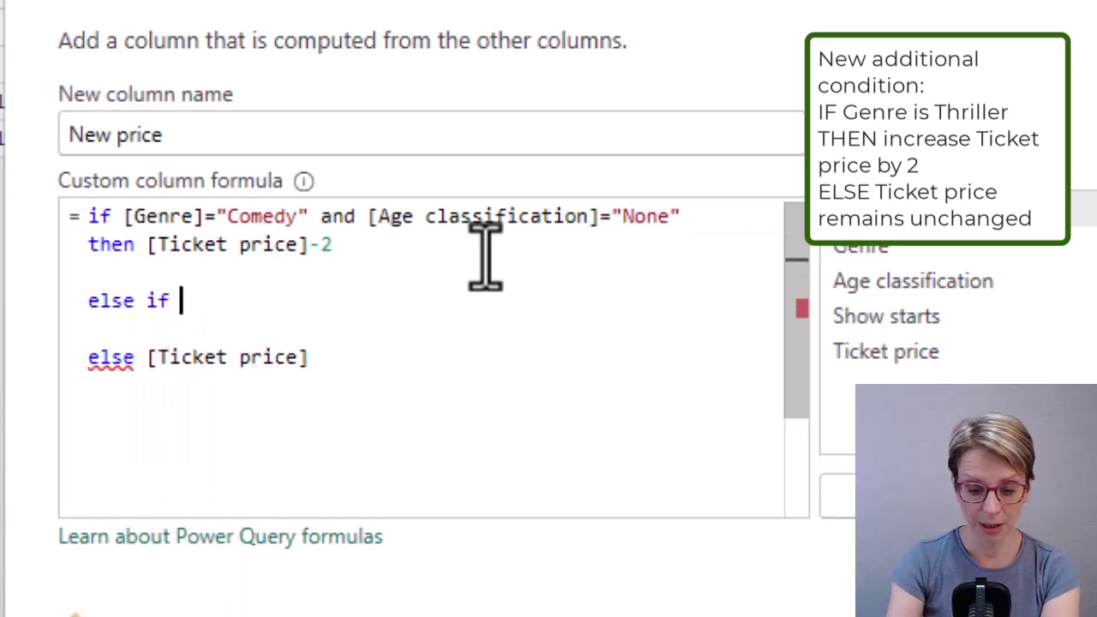
pyautogui.doubleClick(999, 255)
pyautogui.write('=')
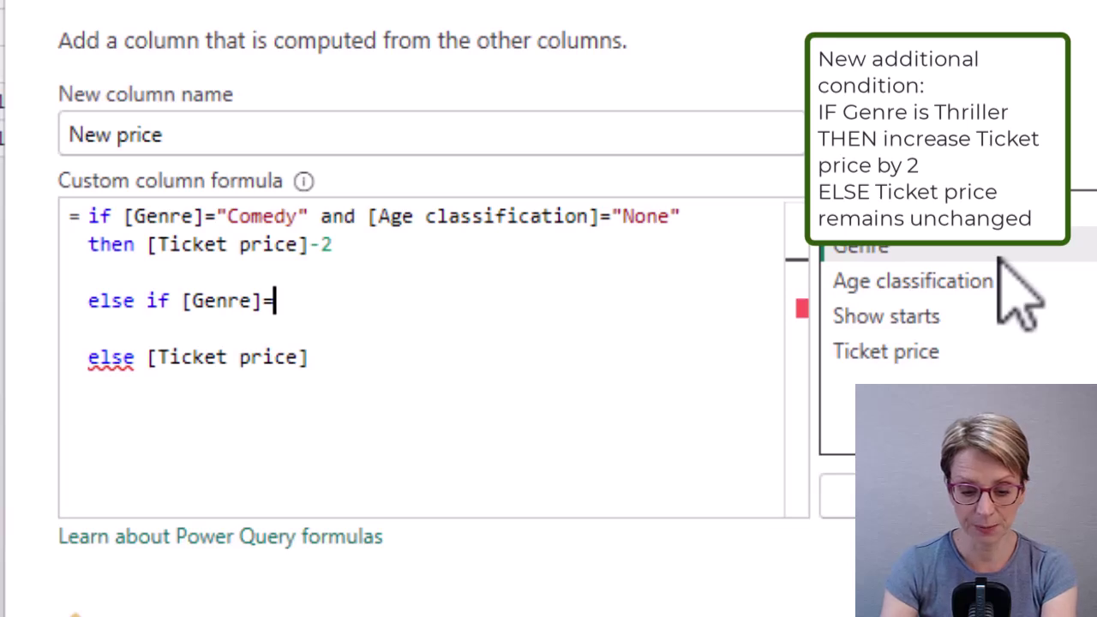
pyautogui.write('"Thriller')
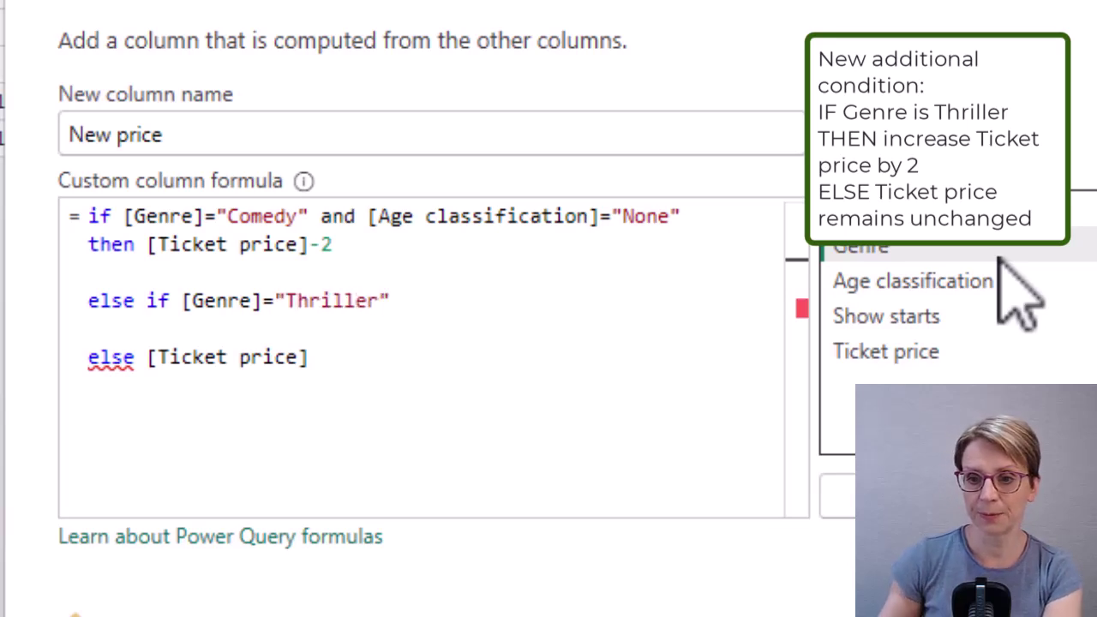
pyautogui.press('End')
pyautogui.press('Return')
pyautogui.write('then')
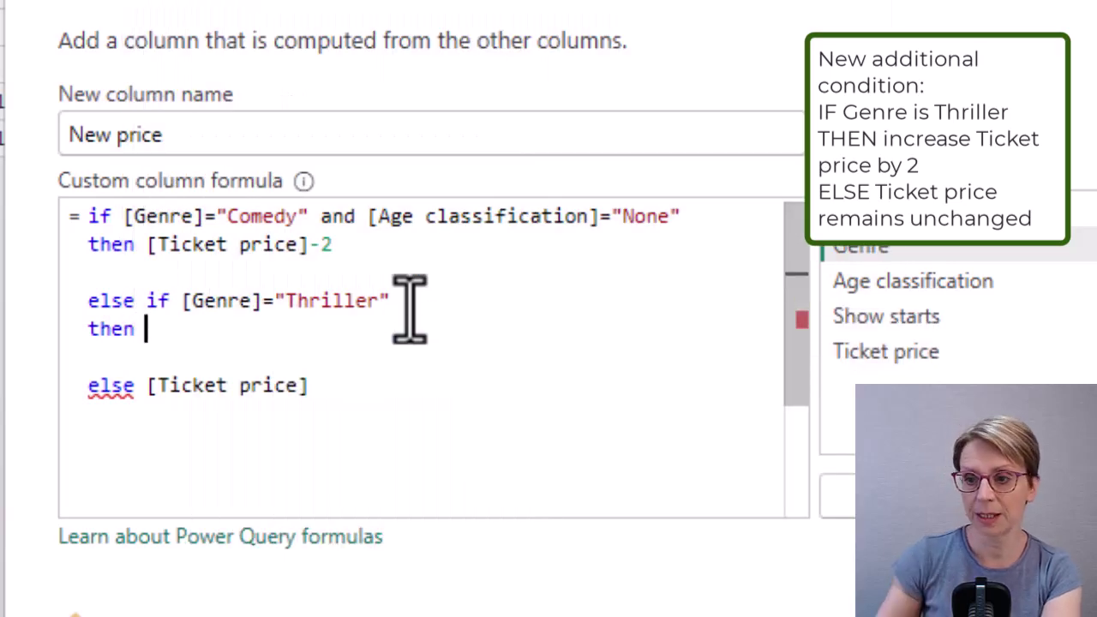
pyautogui.doubleClick(980, 363)
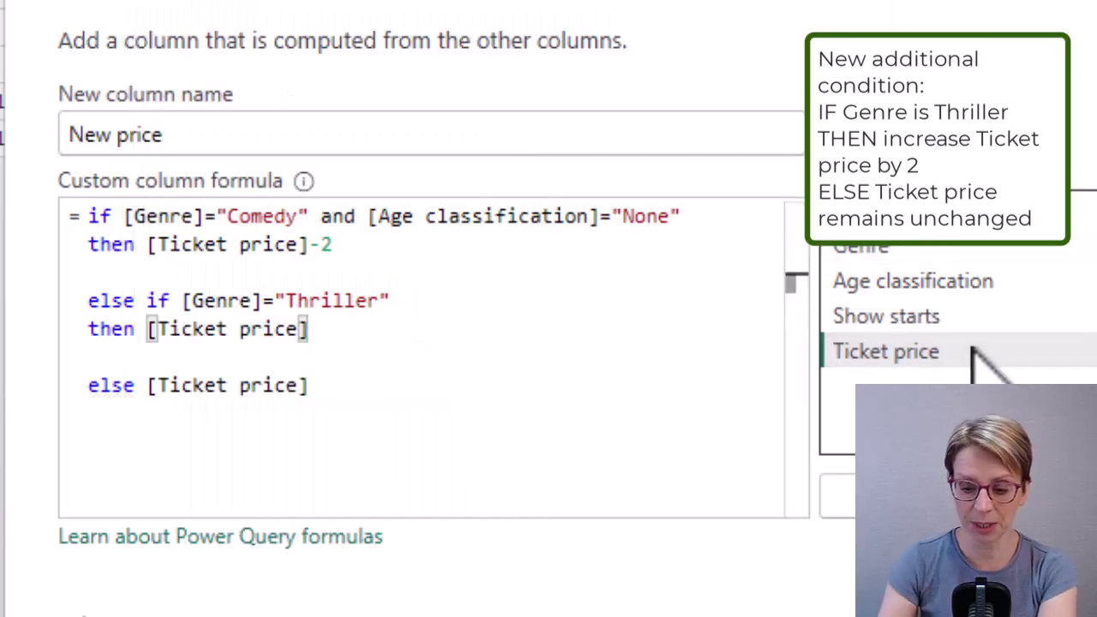
pyautogui.write('+2')
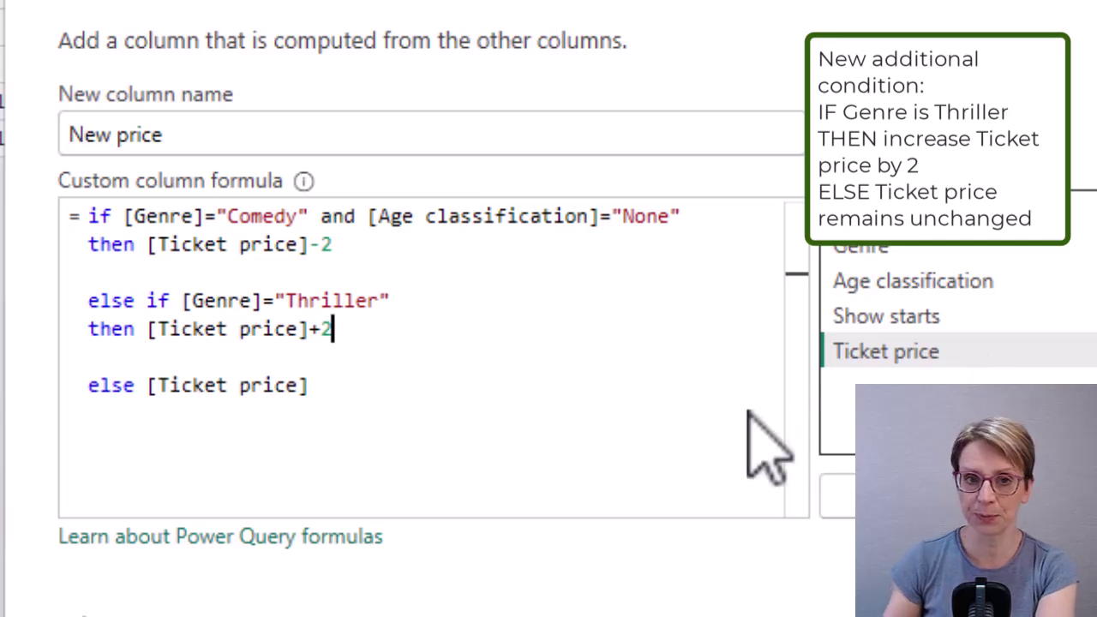